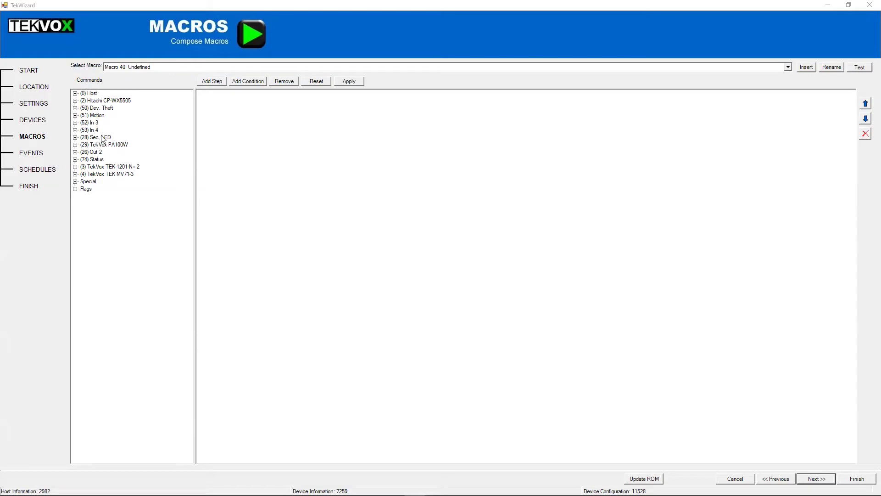
Examine the commands available for the Host, Dev. Theft, Motion and TekVox PA100W devices.
left_click(75, 93)
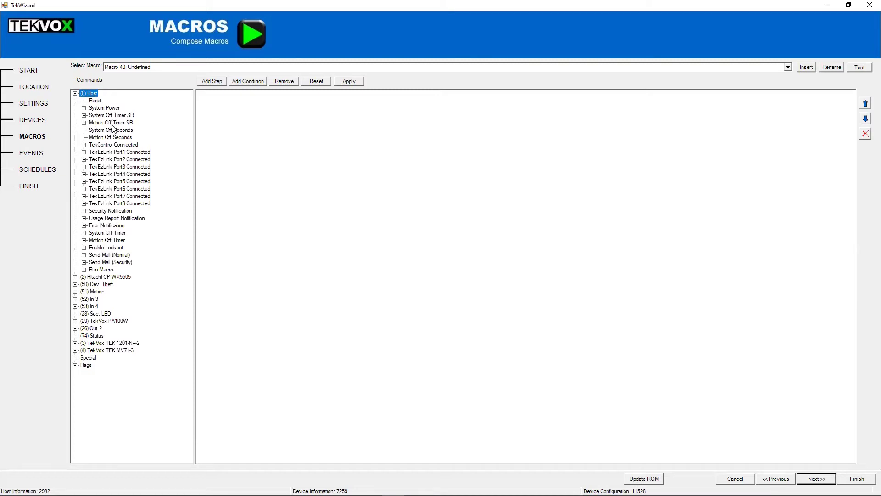
left_click(75, 93)
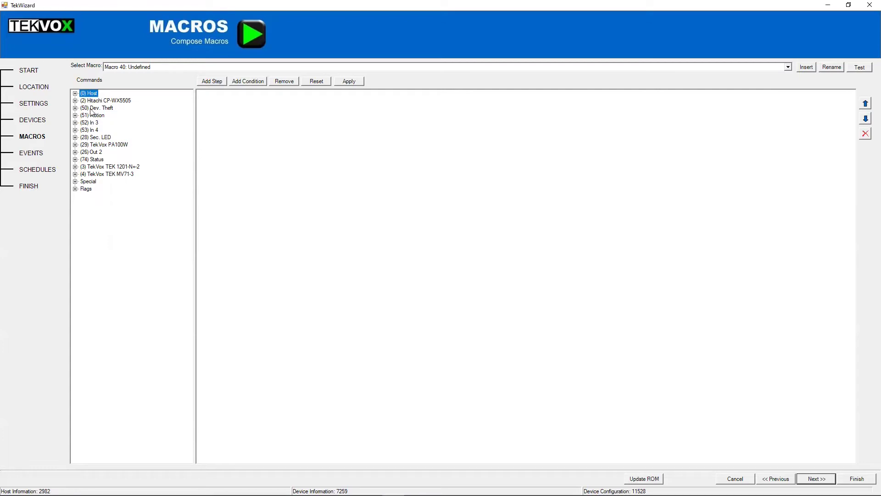
left_click(75, 109)
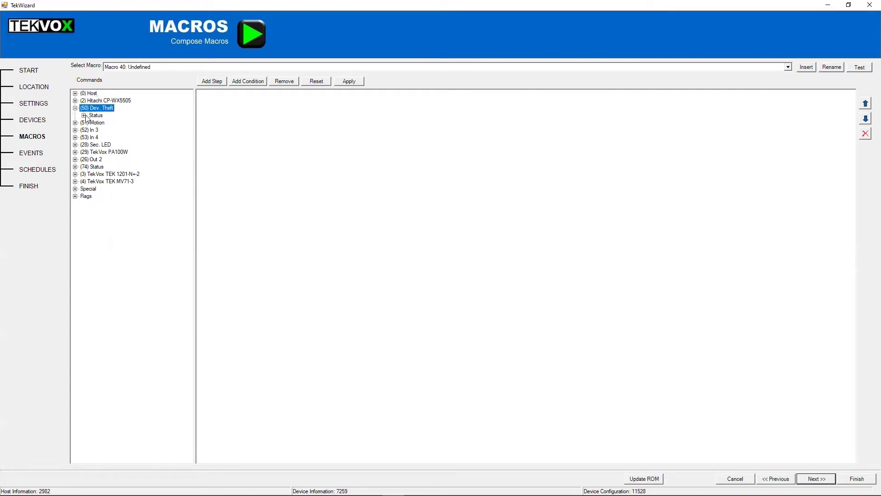
left_click(84, 116)
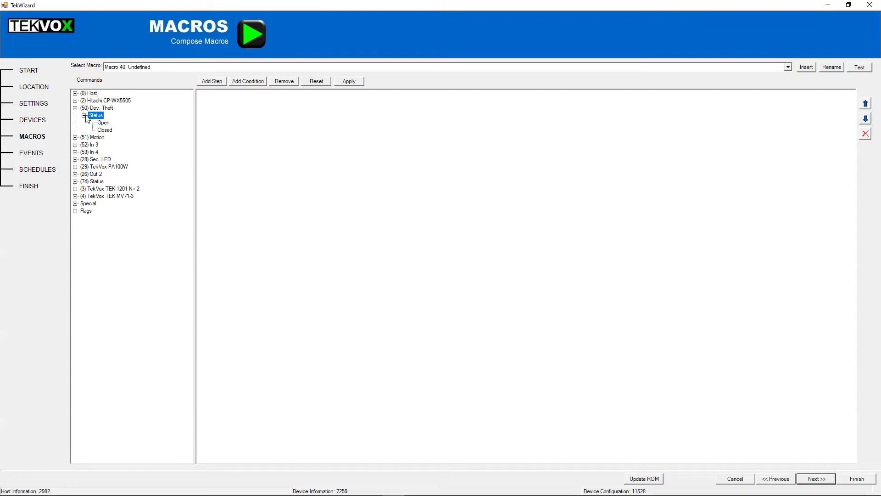
left_click(84, 115)
left_click(75, 108)
left_click(75, 115)
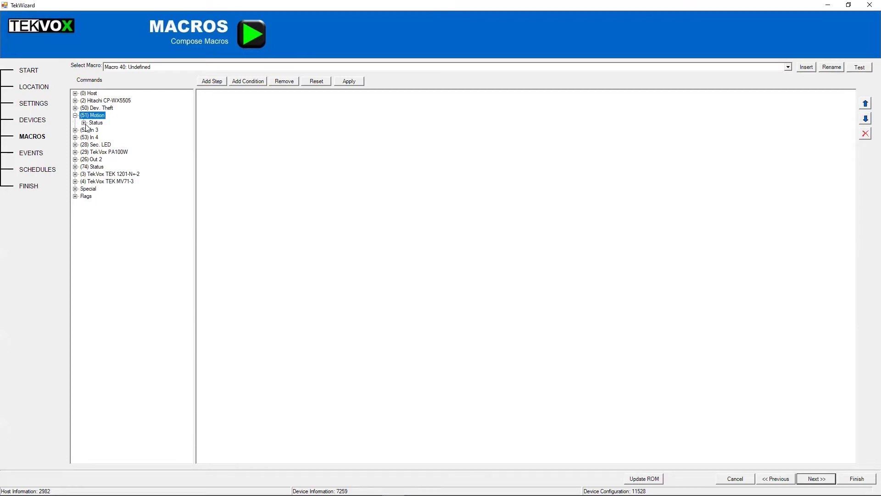
left_click(75, 116)
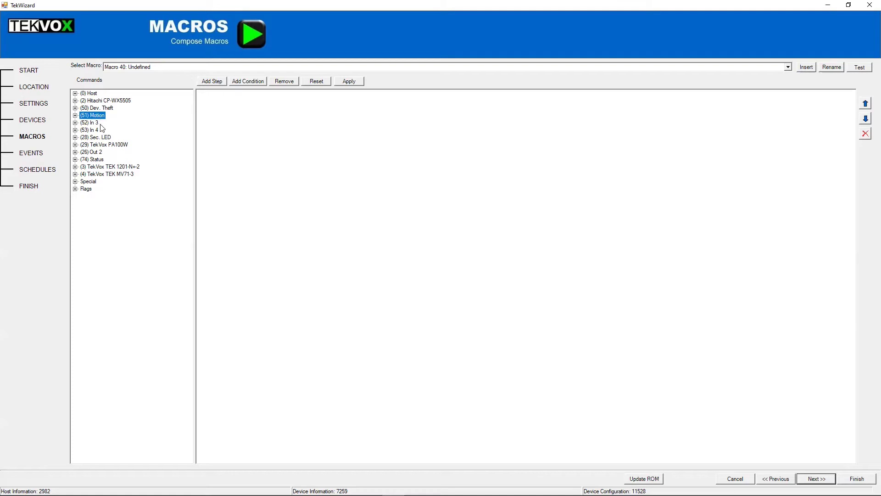
left_click(98, 124)
left_click(109, 137)
left_click(123, 146)
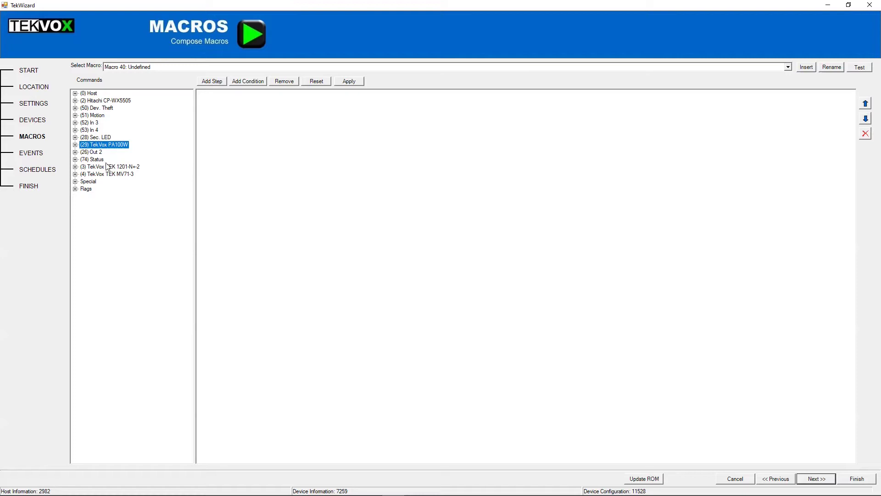
left_click(76, 145)
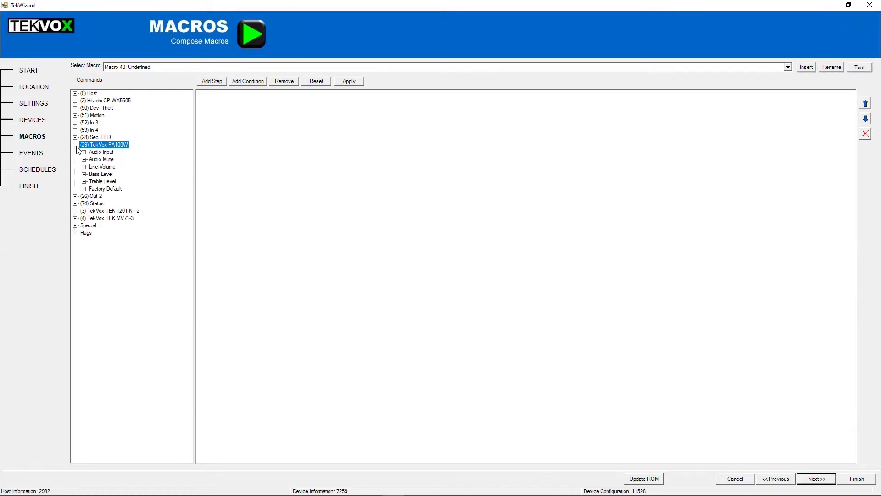
left_click(76, 145)
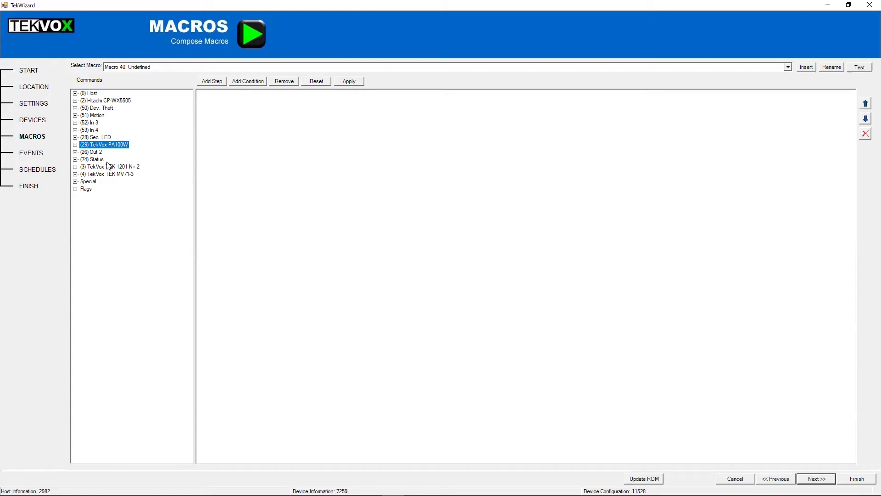
Add the Hitachi CP-WX5505 Input Select HDMI 1 command as a step of Macro 40.
double_click(81, 101)
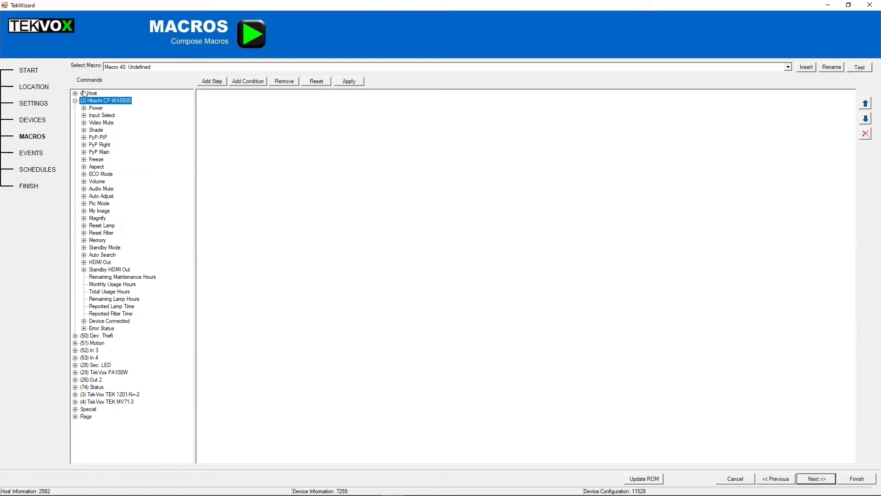
left_click(83, 116)
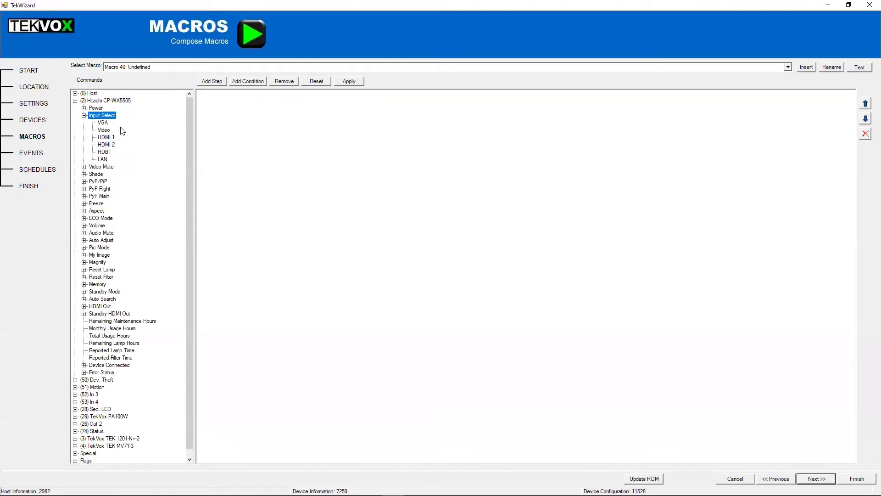
left_click(106, 138)
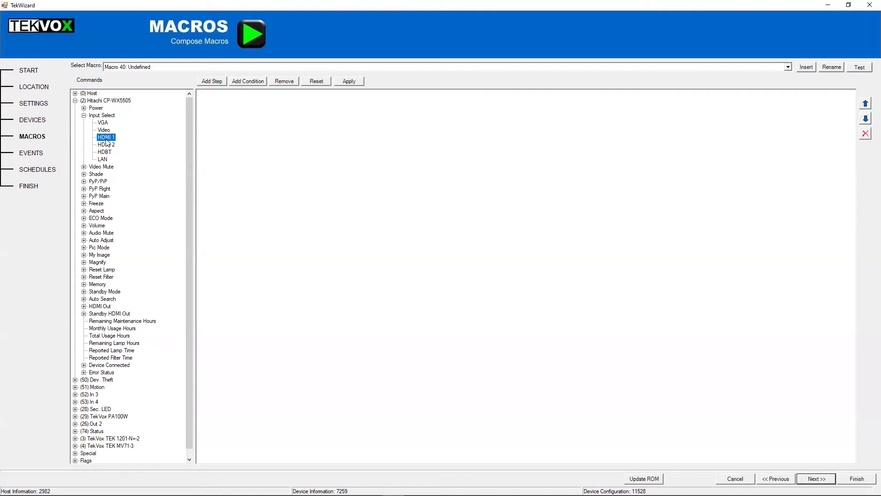
left_click_drag(106, 143, 284, 132)
left_click(84, 115)
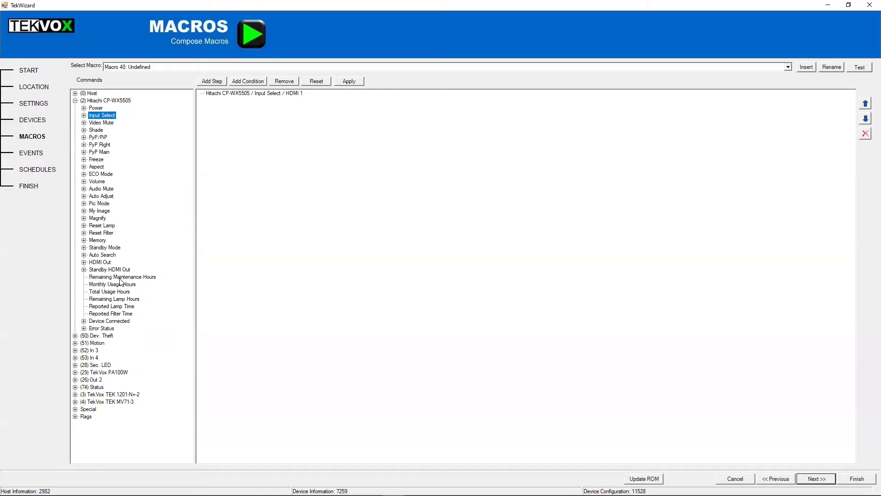
Add the Hitachi CP-WX5505 Remaining Maintenance Hours command to the macro and delete the Input Select HDMI 1 step.
left_click_drag(121, 277, 255, 174)
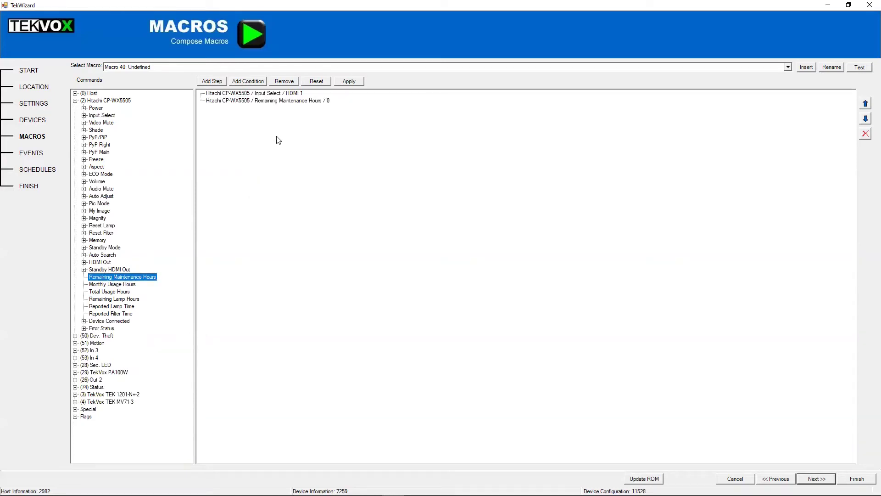
right_click(310, 101)
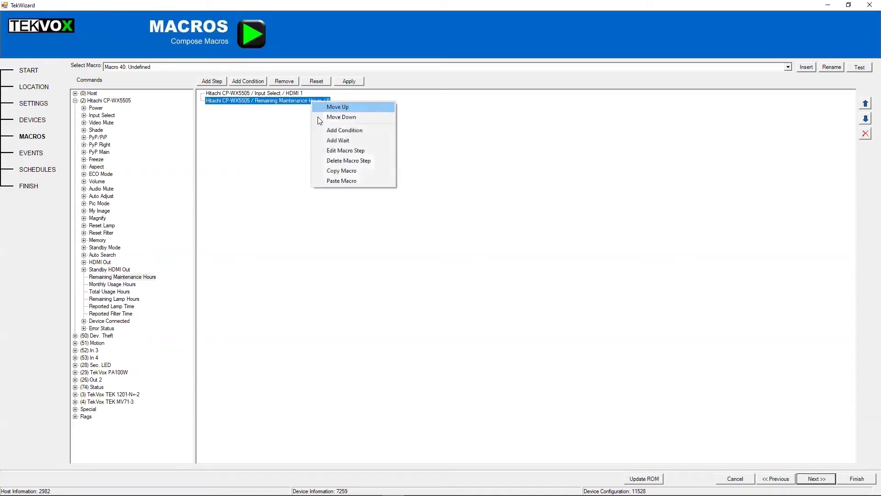
left_click(333, 160)
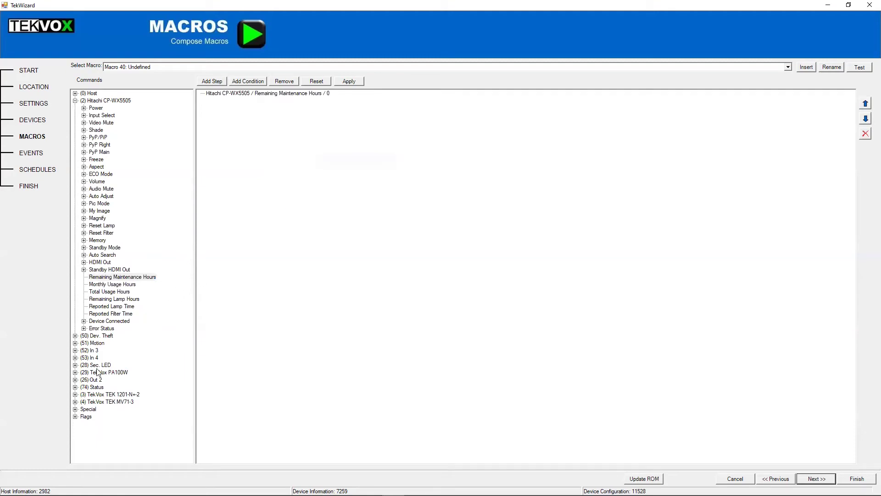
Add the Pgm Volume Level command of the TekVox TEK 1201-N+-2 to Macro 40.
left_click(76, 395)
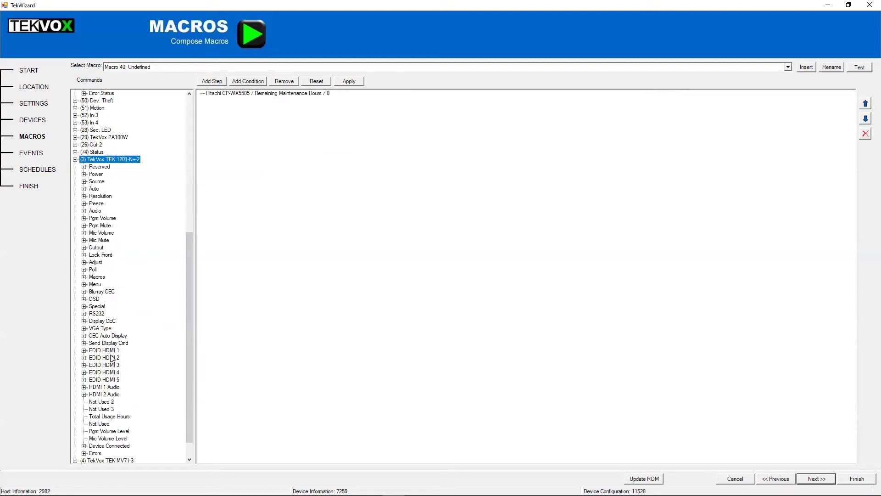
scroll(131, 394, "down", 1)
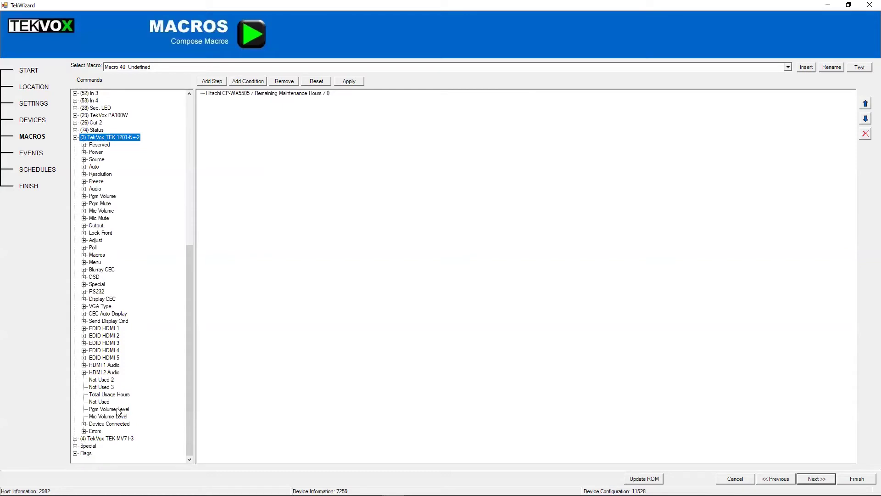
left_click_drag(120, 413, 292, 100)
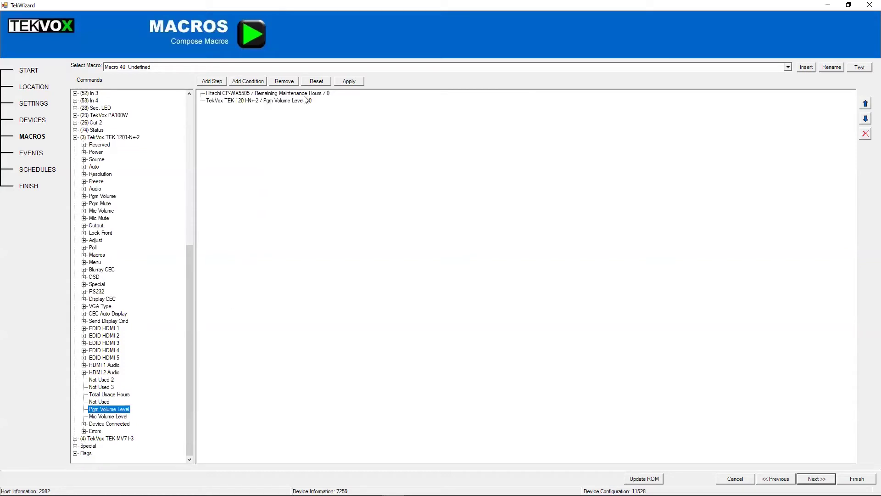
Remove the Hitachi Remaining Maintenance Hours command from the macro.
left_click(323, 95)
left_click(283, 83)
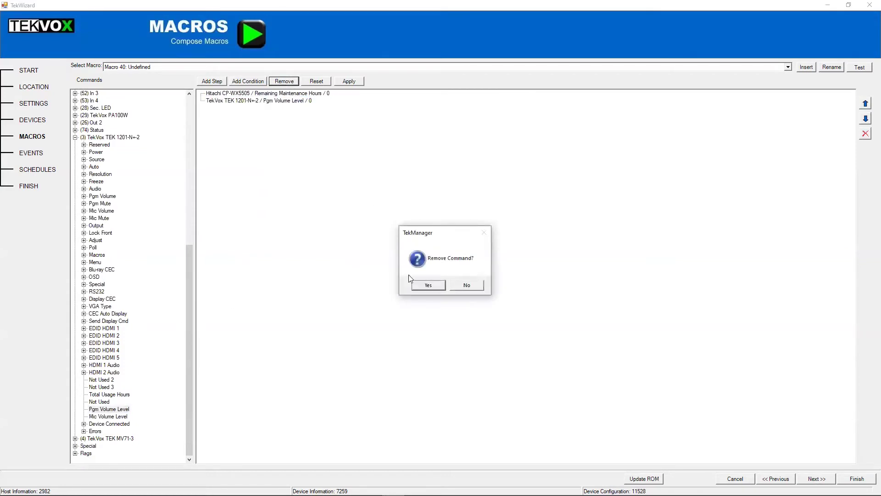
left_click(416, 286)
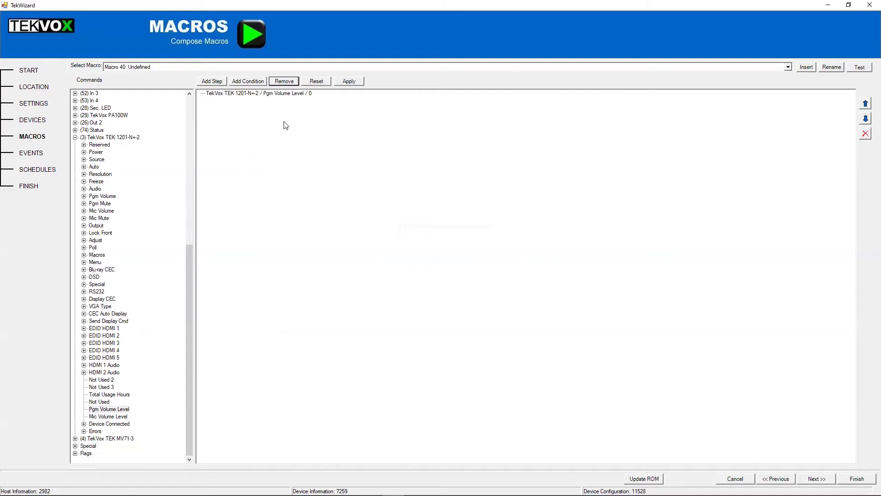
Edit the Pgm Volume Level step and set its value to 30.
right_click(279, 96)
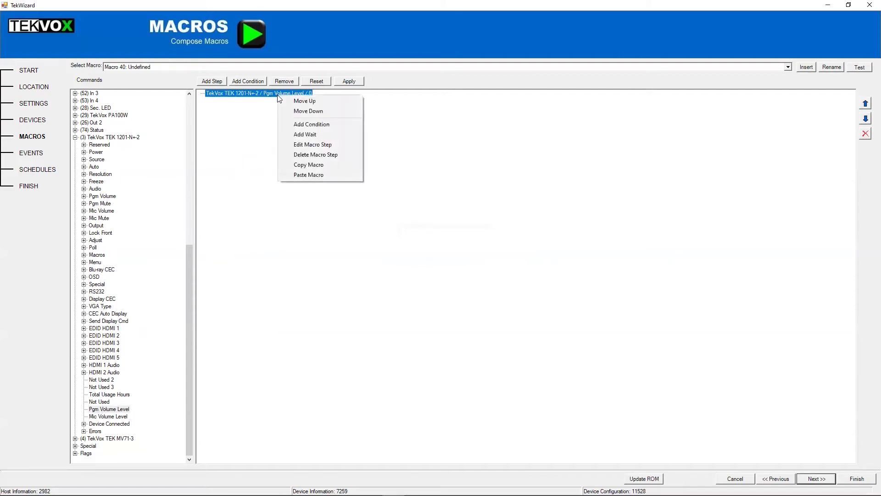
left_click(318, 143)
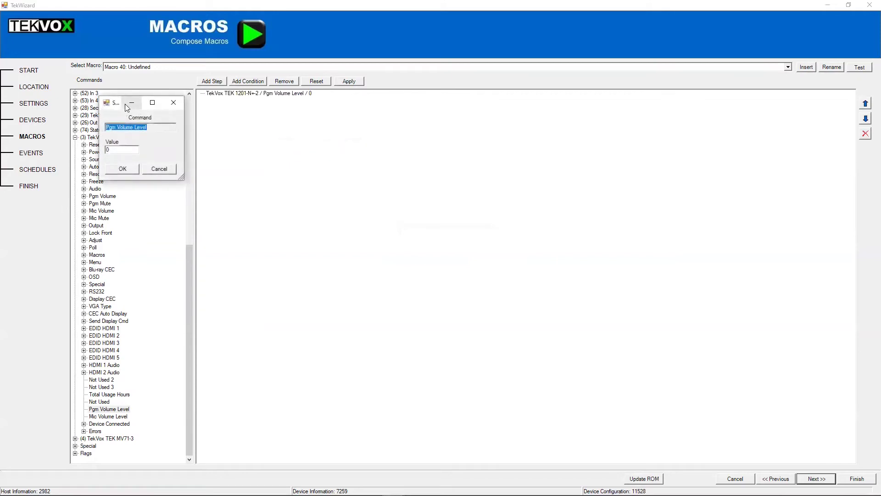
left_click_drag(119, 102, 396, 119)
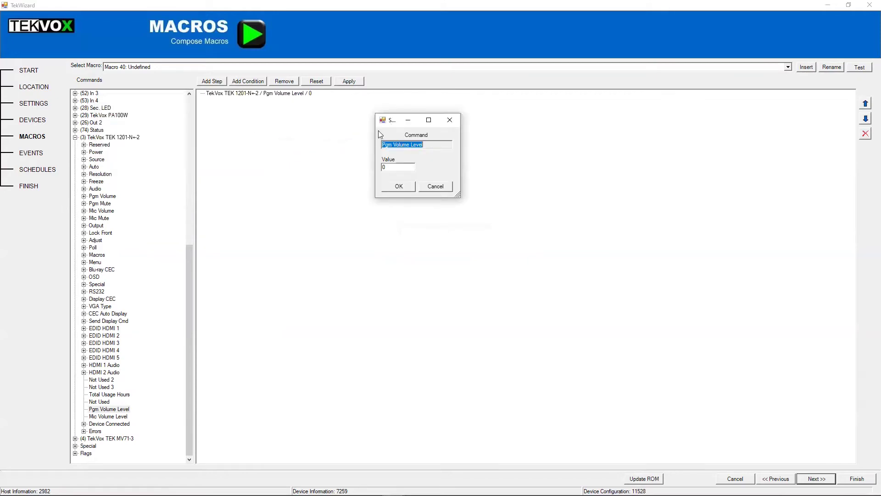
left_click(409, 167)
left_click(388, 186)
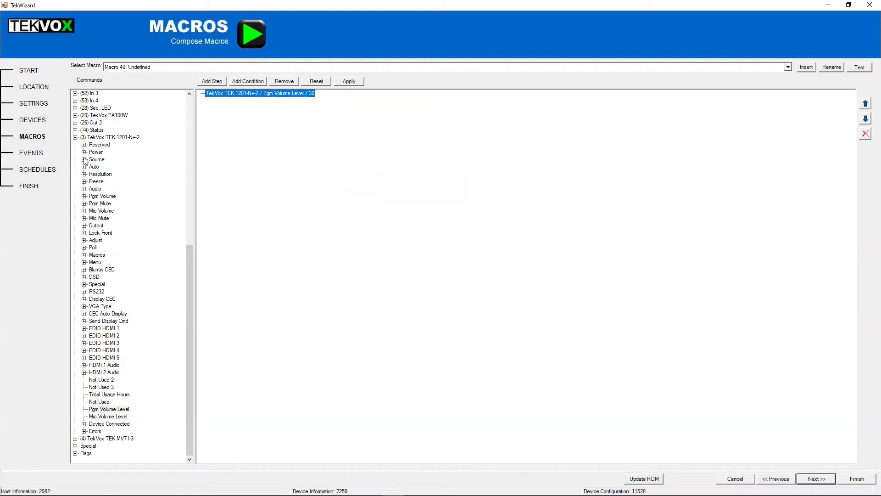
Add the TekVox TEK 1201-N+-2 Source HDMI 1 command and move it above the Pgm Volume Level step.
left_click(84, 159)
left_click(83, 159)
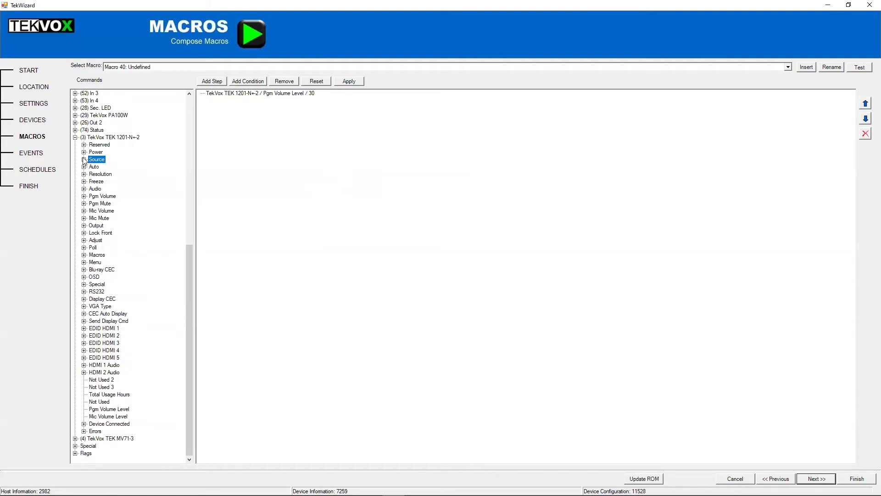
left_click(84, 159)
left_click(106, 168)
left_click_drag(292, 132, 289, 104)
left_click(289, 102)
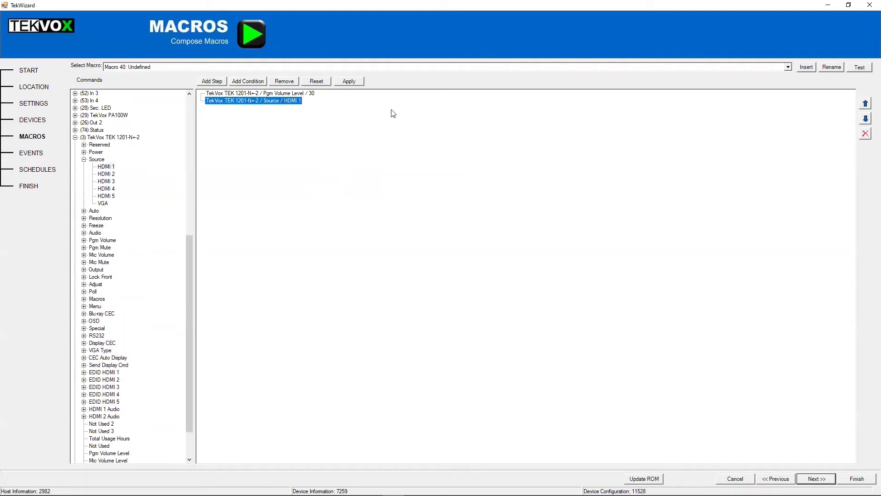
left_click(865, 103)
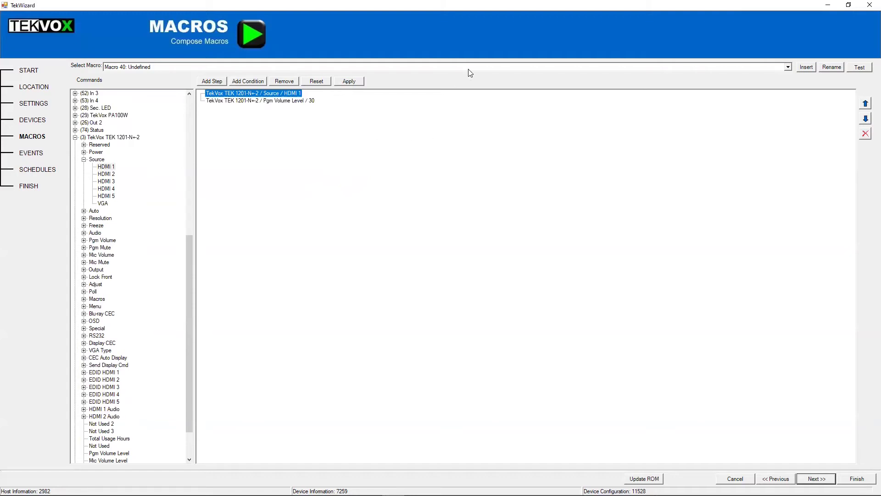
Switch to Macro 41, saving the changes made to Macro 40.
left_click(450, 67)
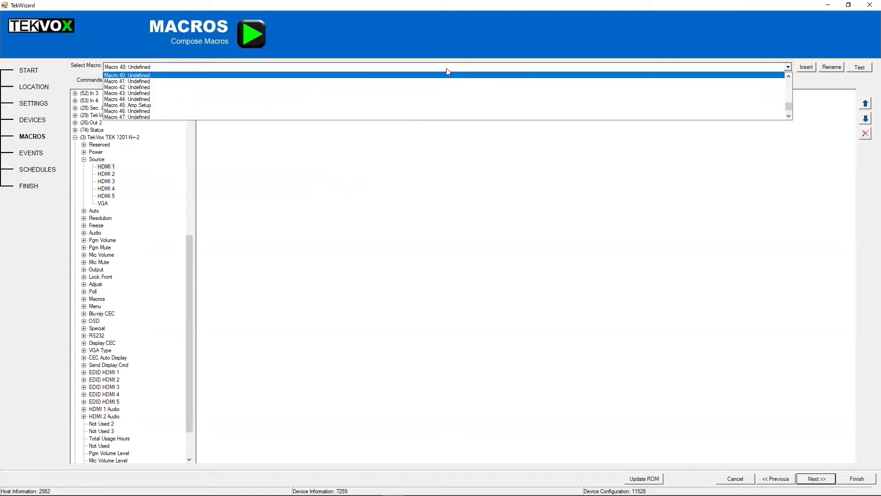
left_click(267, 81)
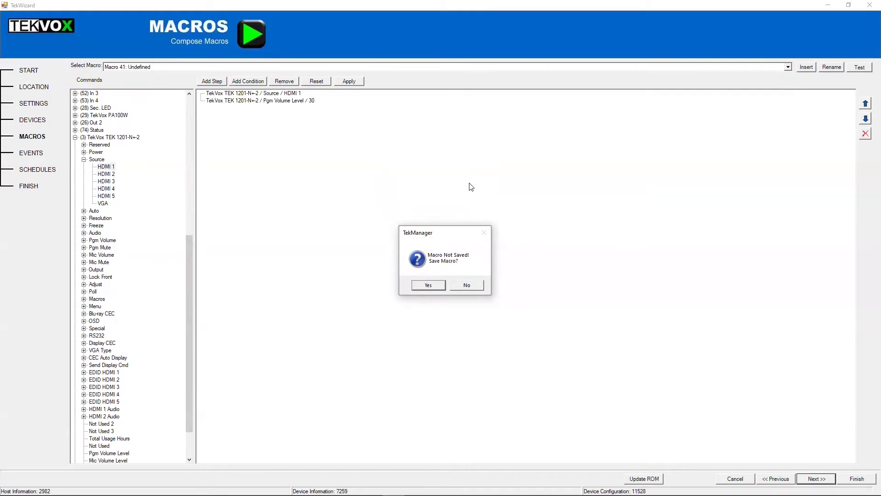
left_click(427, 285)
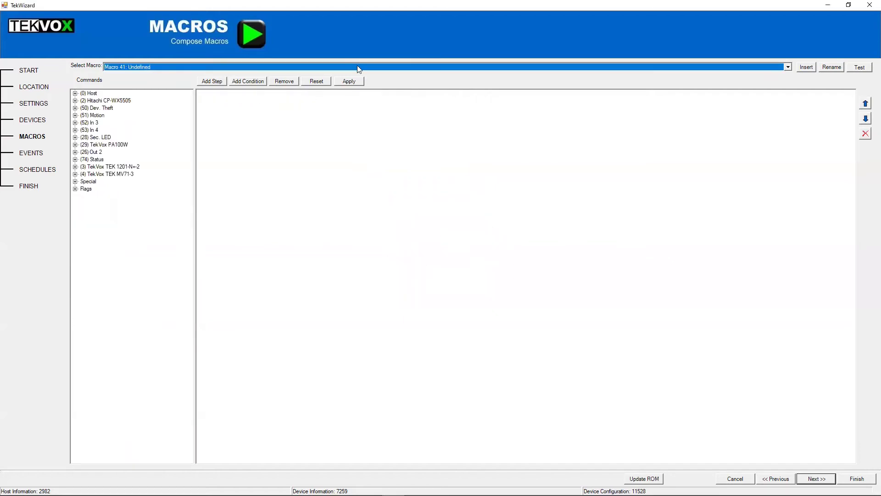
Go back to Macro 40 and apply its steps.
scroll(359, 69, "up", 1)
left_click(367, 98)
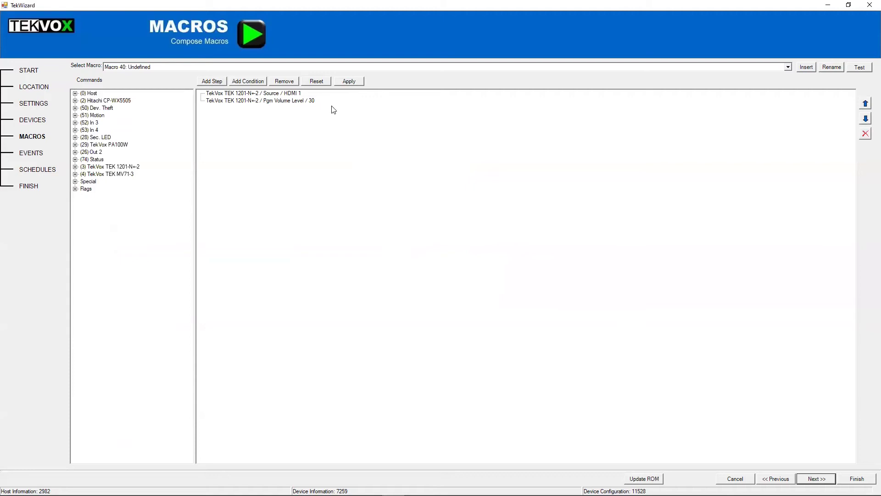
left_click(351, 82)
Add the Hitachi CP-WX5505 Power On command as a new step of Macro 40.
left_click(76, 101)
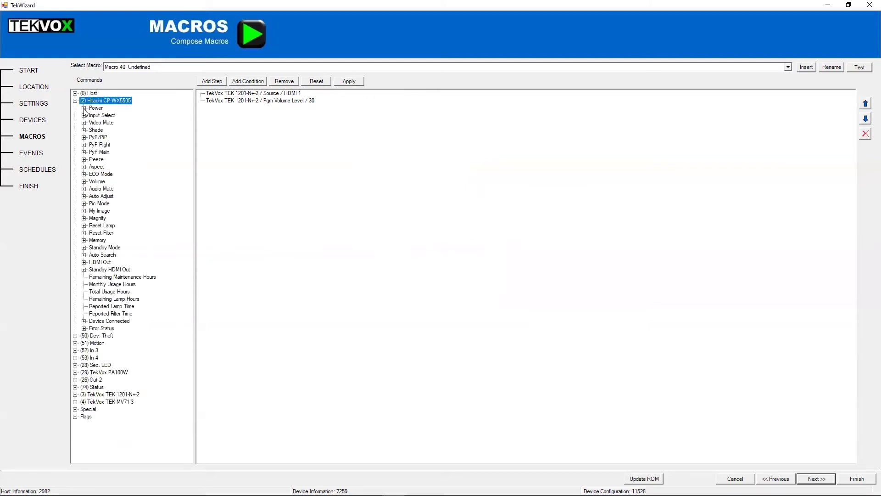
left_click(85, 108)
left_click(101, 130)
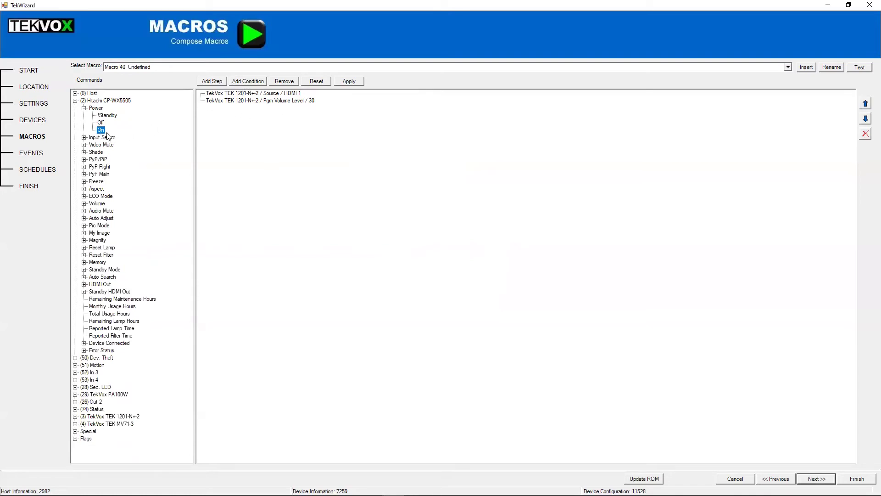
left_click(211, 81)
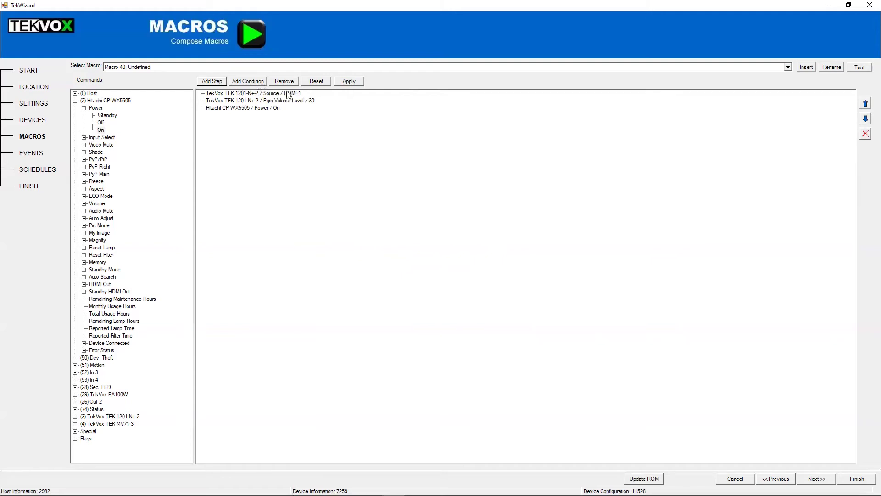
Remove the Hitachi CP-WX5505 Power On step from Macro 40.
left_click(268, 107)
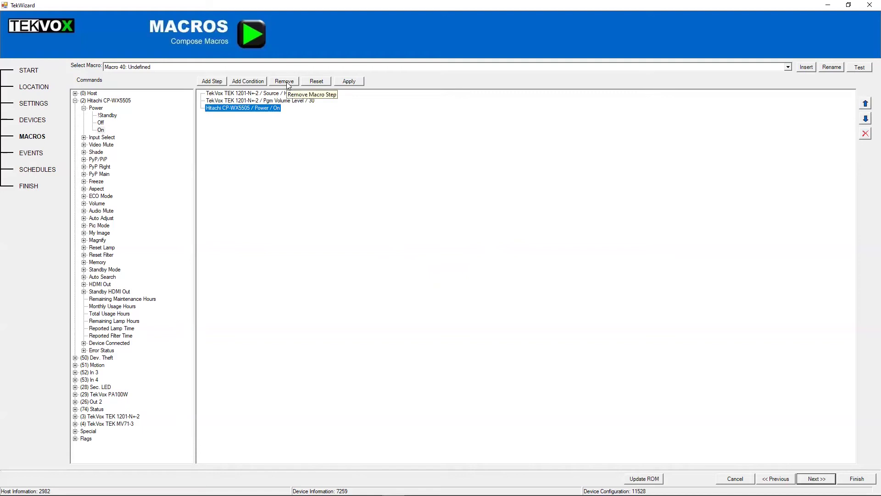
left_click(287, 83)
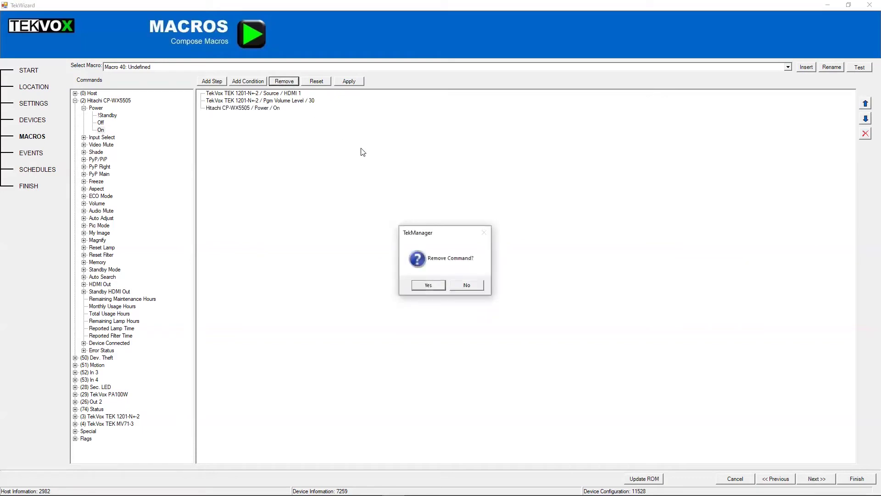
left_click(429, 285)
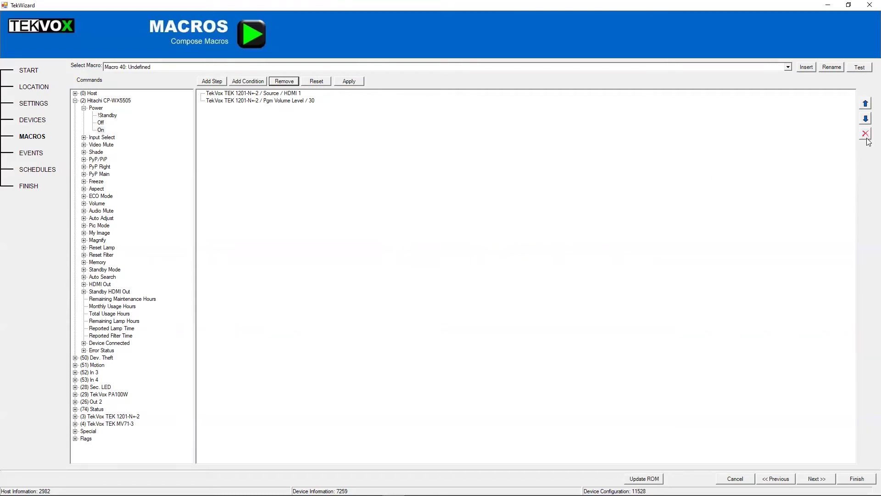
Reorder the two remaining steps, ending with Source HDMI 1 above Pgm Volume Level 30, and apply Macro 40.
left_click(294, 100)
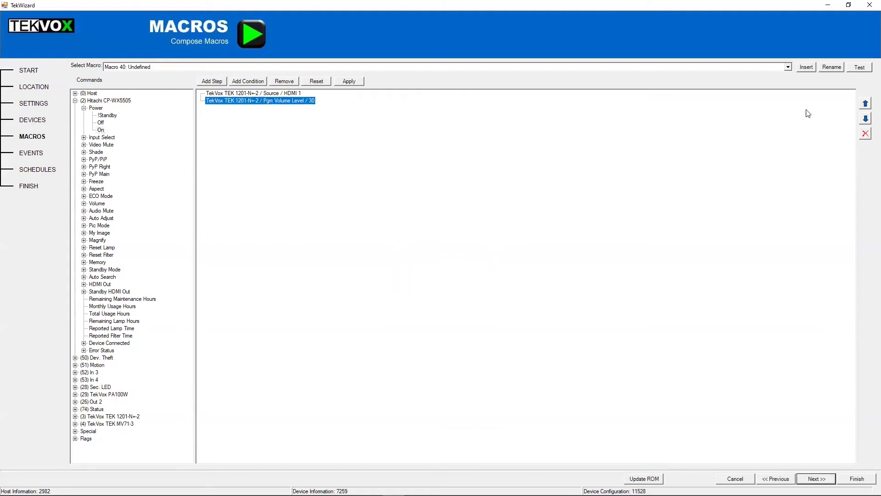
left_click(866, 105)
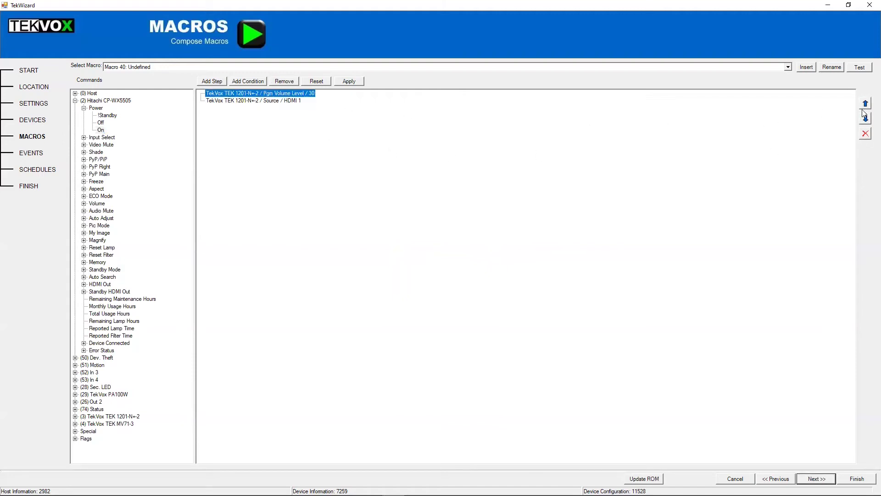
left_click(283, 101)
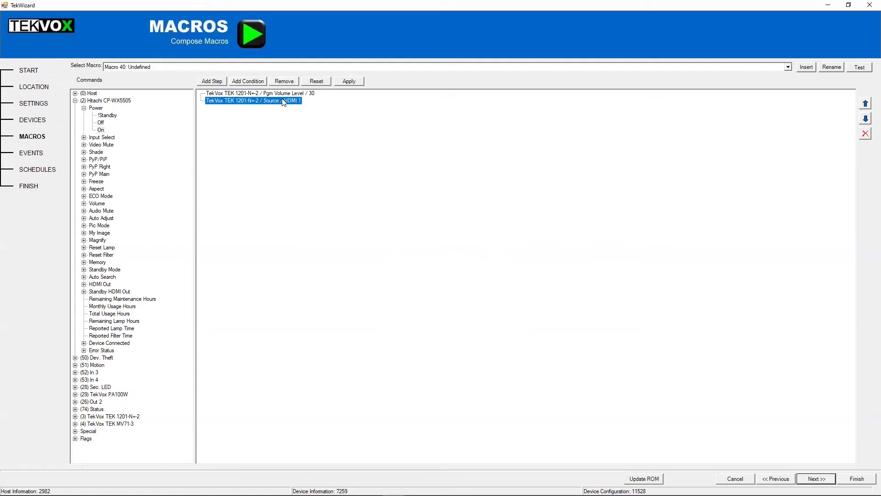
left_click(866, 106)
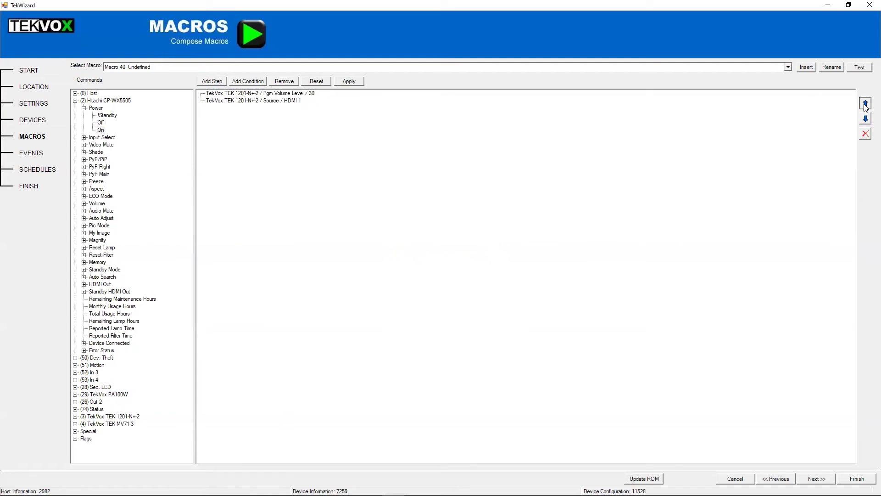
left_click(866, 119)
left_click(867, 105)
left_click(867, 120)
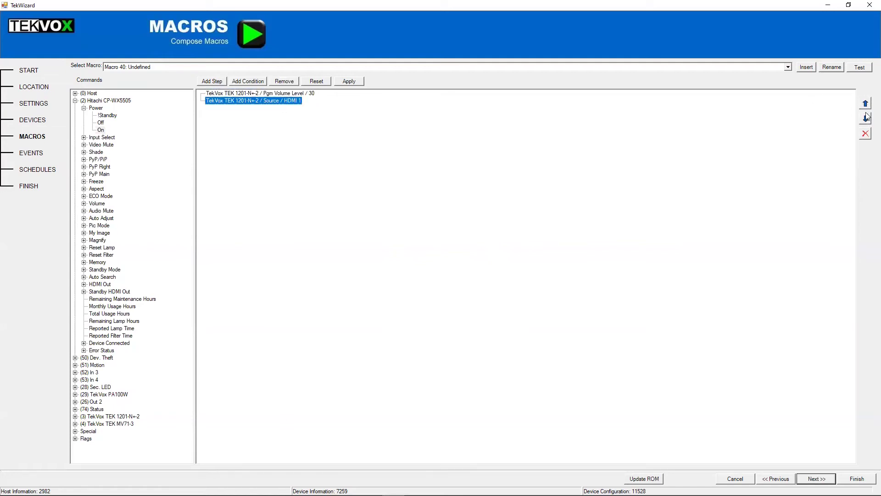
left_click(866, 106)
left_click(352, 85)
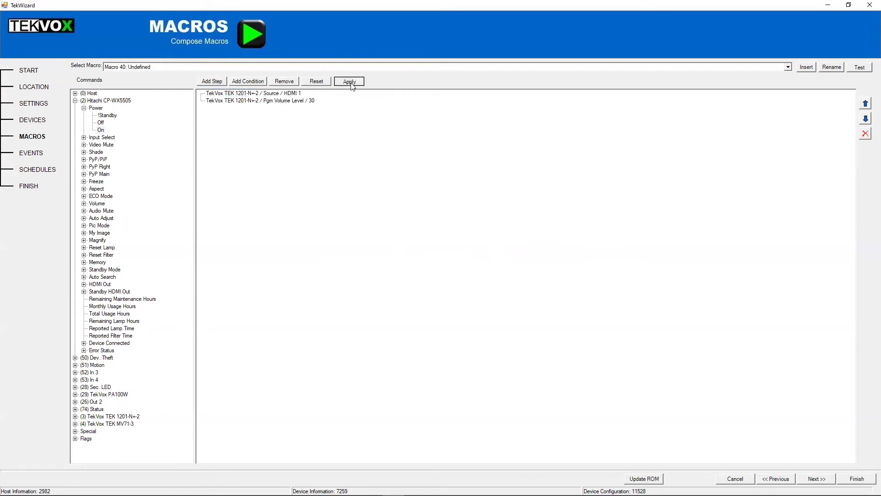
Start a new macro condition and define Condition 1 as Hitachi CP-WX5505 Power = On.
left_click(254, 85)
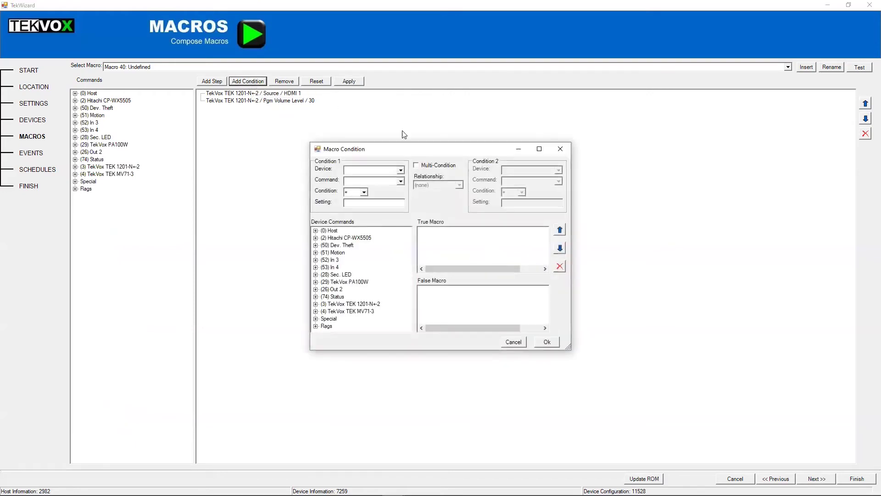
left_click_drag(402, 151, 471, 130)
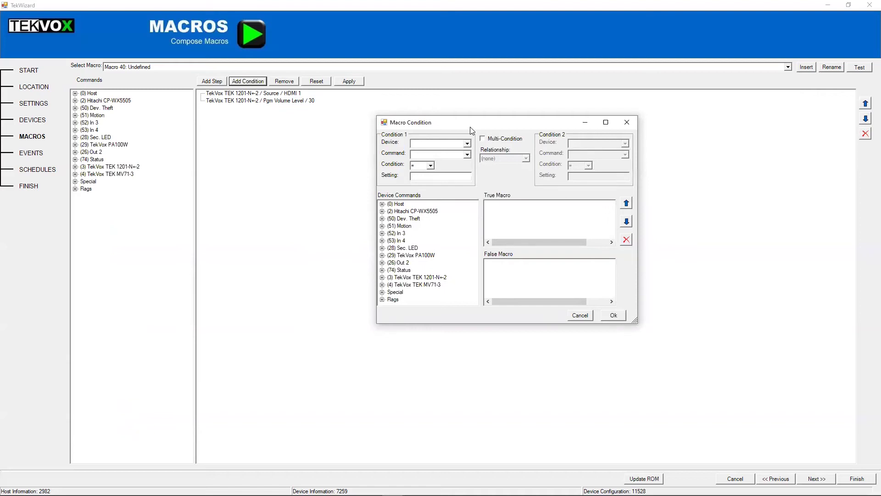
left_click(467, 143)
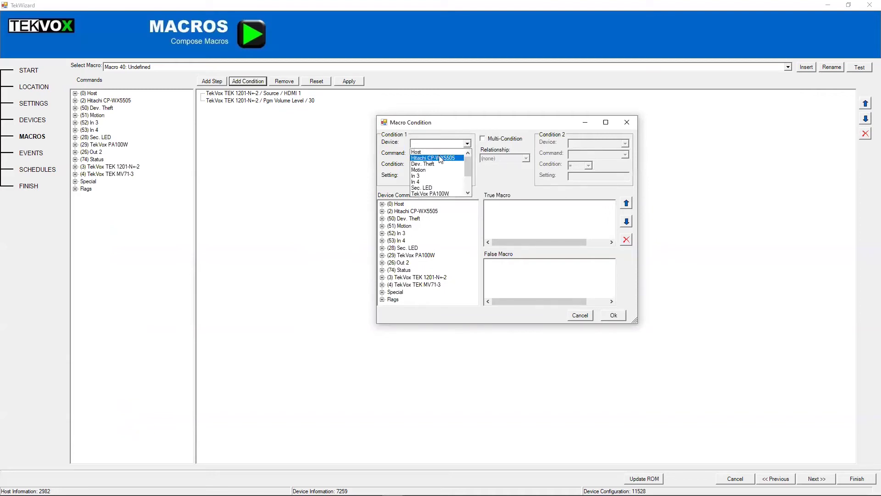
left_click(438, 160)
left_click(442, 154)
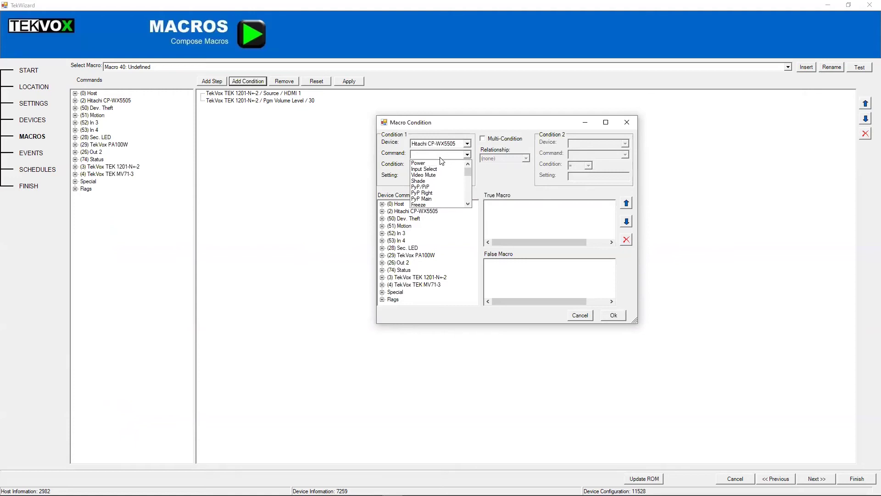
left_click(440, 165)
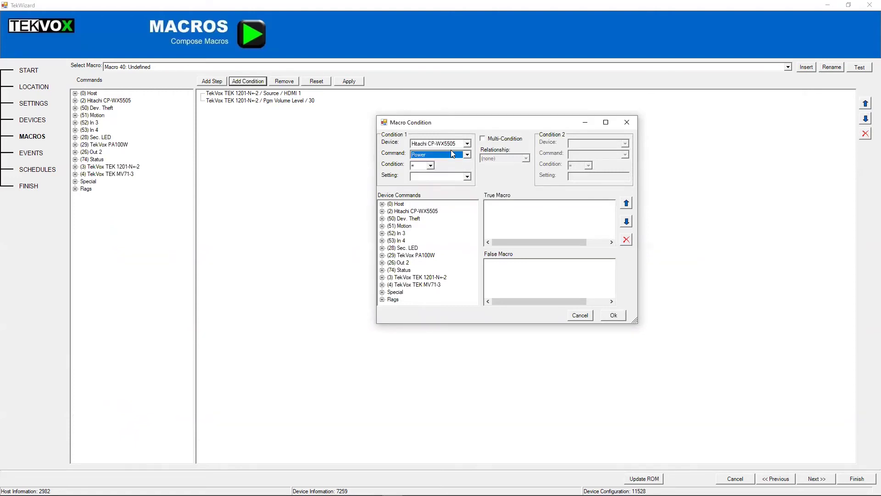
left_click(466, 177)
left_click(430, 198)
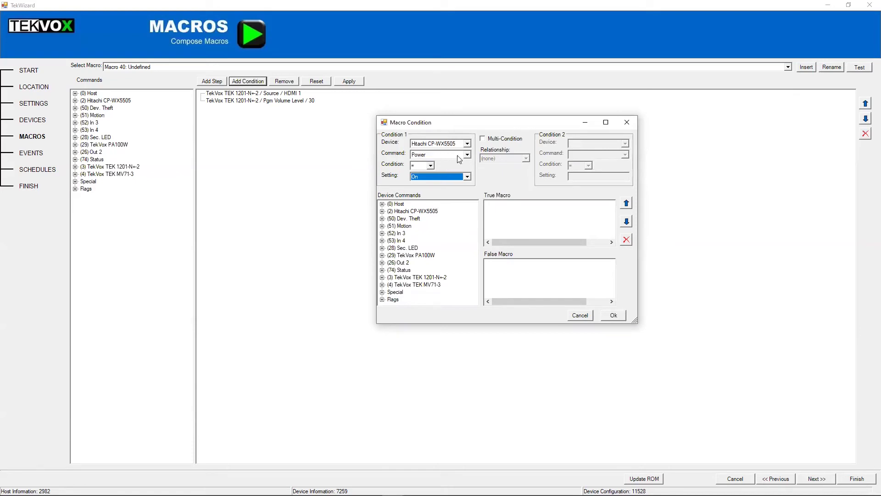
left_click(440, 178)
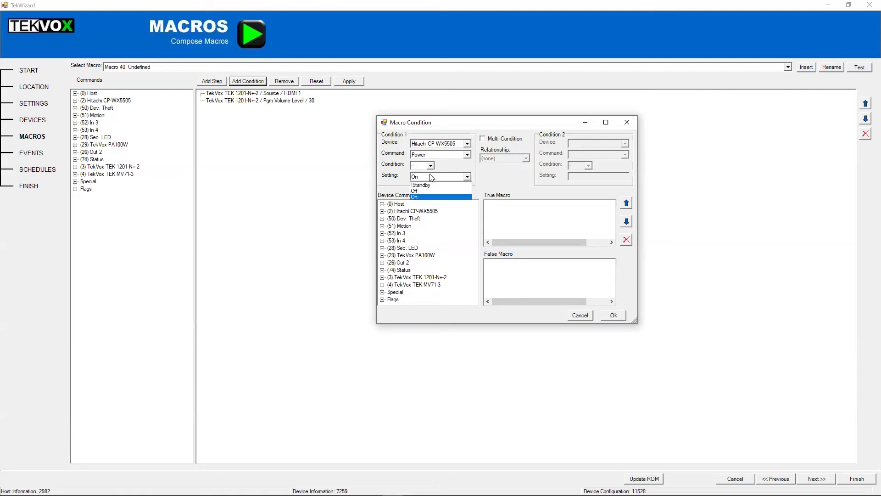
left_click(423, 197)
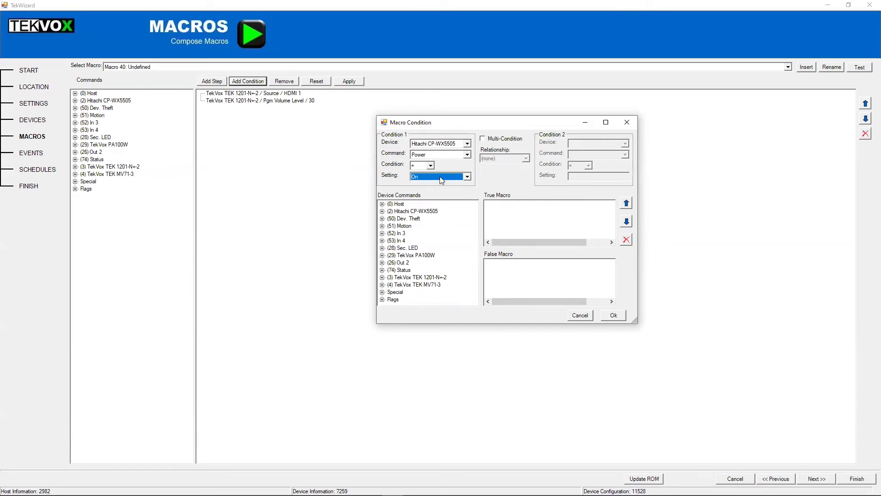
Add the Hitachi CP-WX5505 Video Mute On command to the condition's True Macro.
left_click(488, 205)
left_click(382, 211)
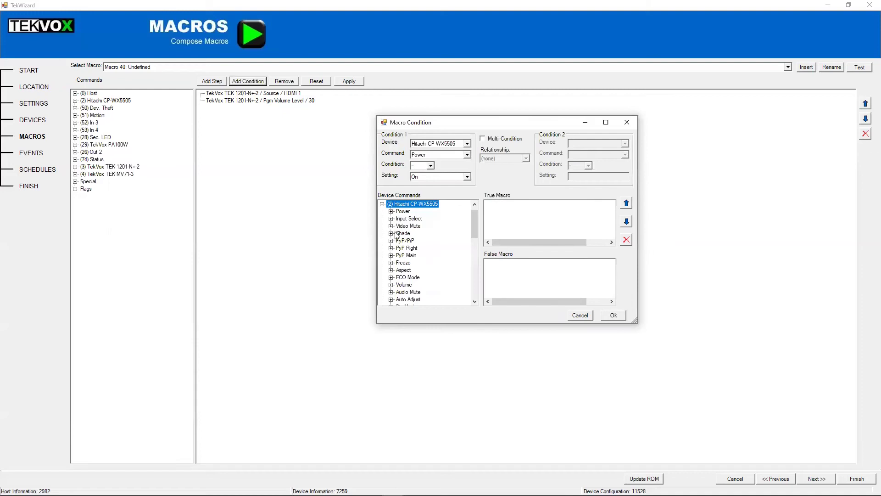
left_click(391, 226)
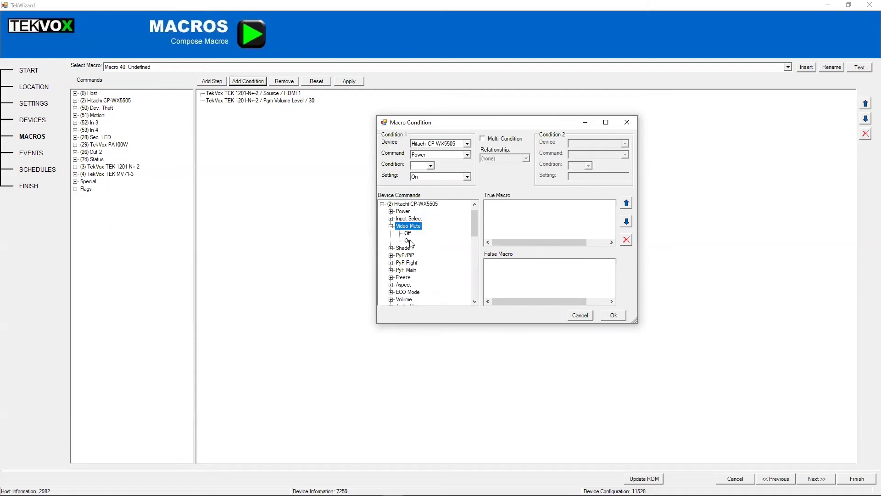
left_click_drag(409, 240, 525, 223)
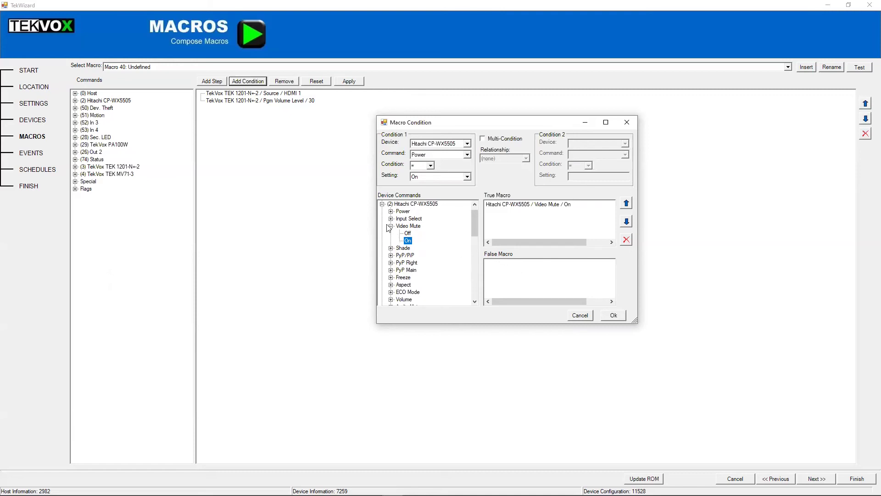
Add the Hitachi CP-WX5505 Video Mute Off command to the False Macro and remove it again.
left_click_drag(408, 233, 553, 266)
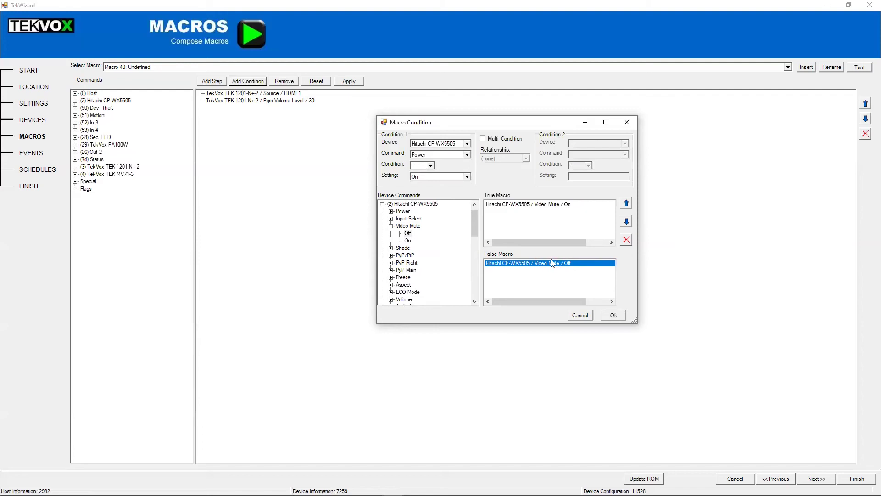
left_click(626, 240)
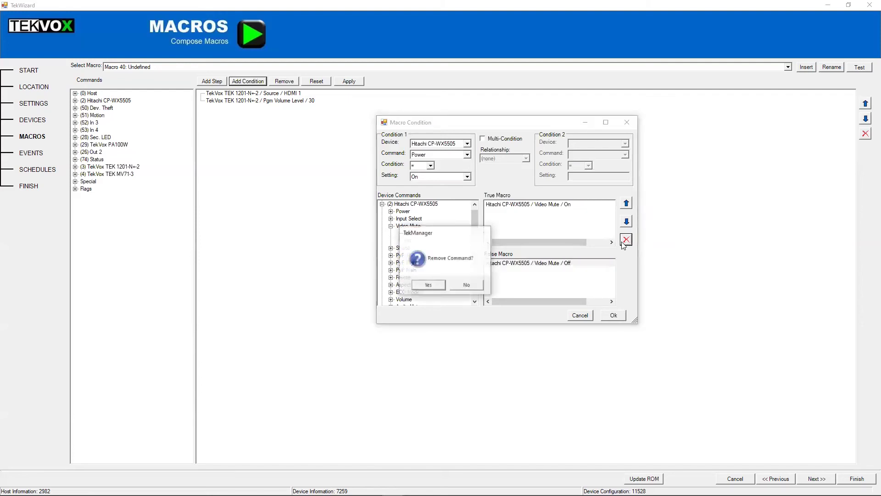
left_click(429, 286)
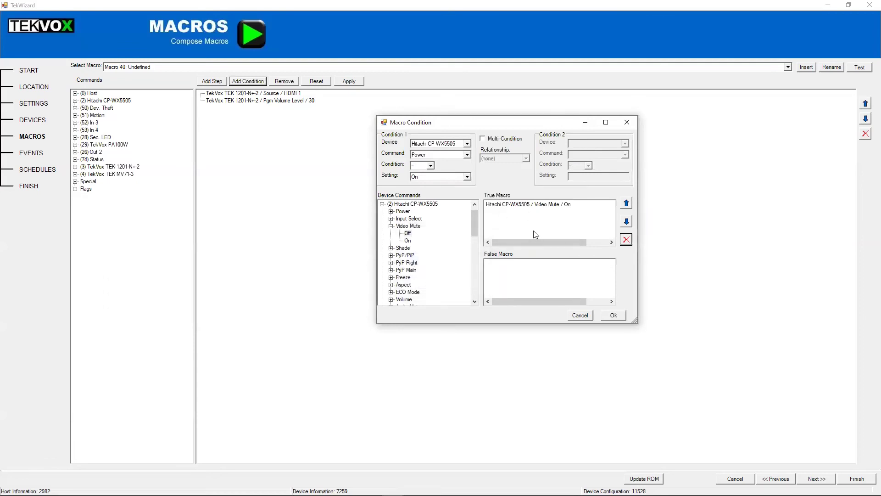
Enable Multi-Condition with an Or relationship and define Condition 2 as Hitachi CP-WX5505 Video Mute = Off.
left_click(492, 140)
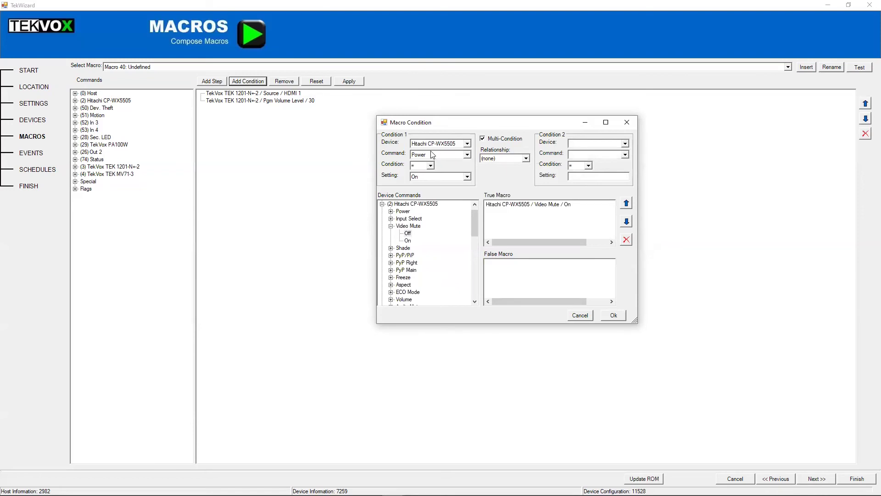
left_click(496, 161)
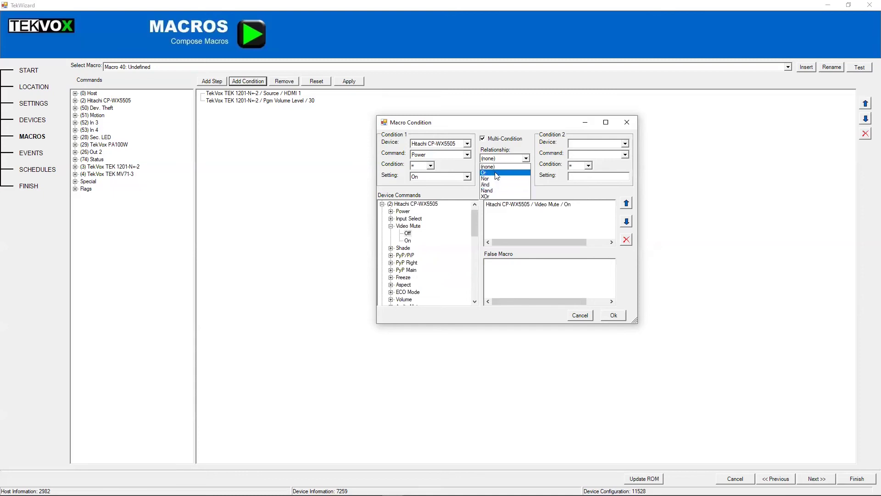
left_click(503, 172)
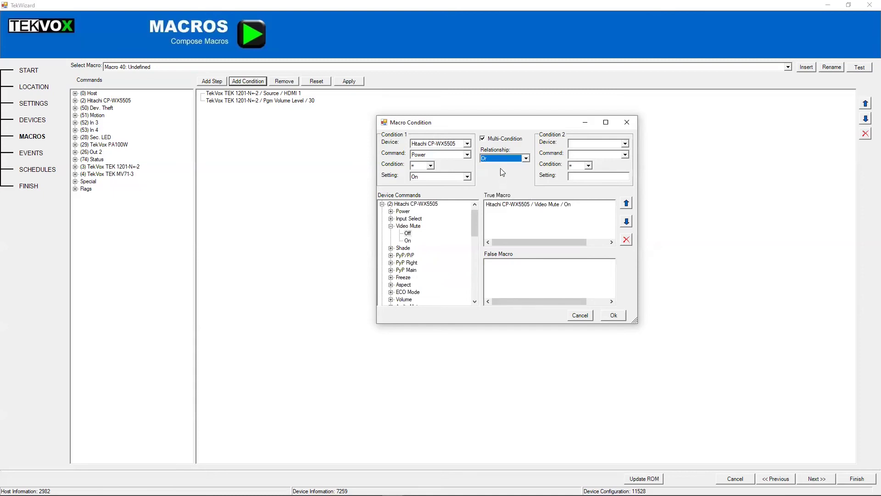
left_click(625, 143)
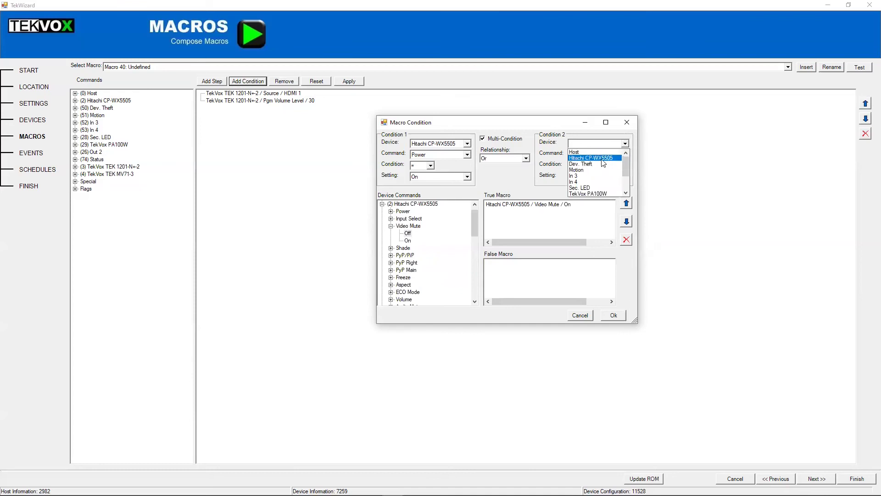
left_click(604, 159)
left_click(603, 156)
left_click(593, 175)
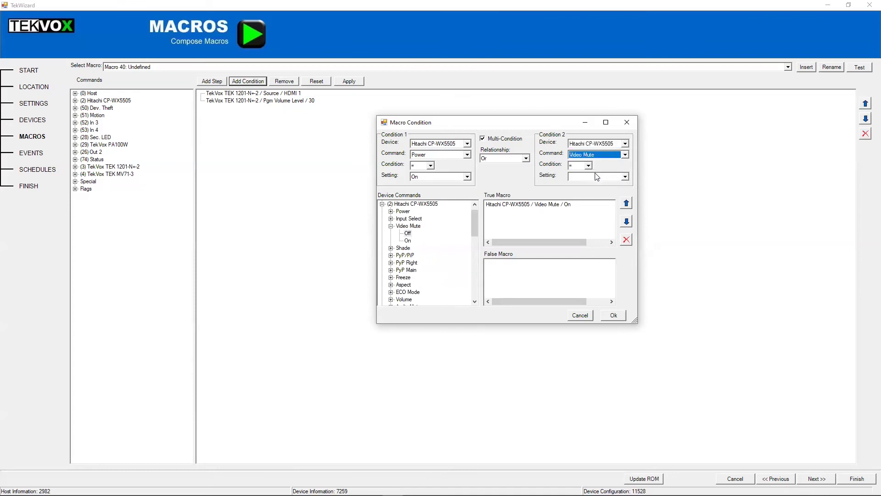
left_click(589, 178)
left_click(594, 185)
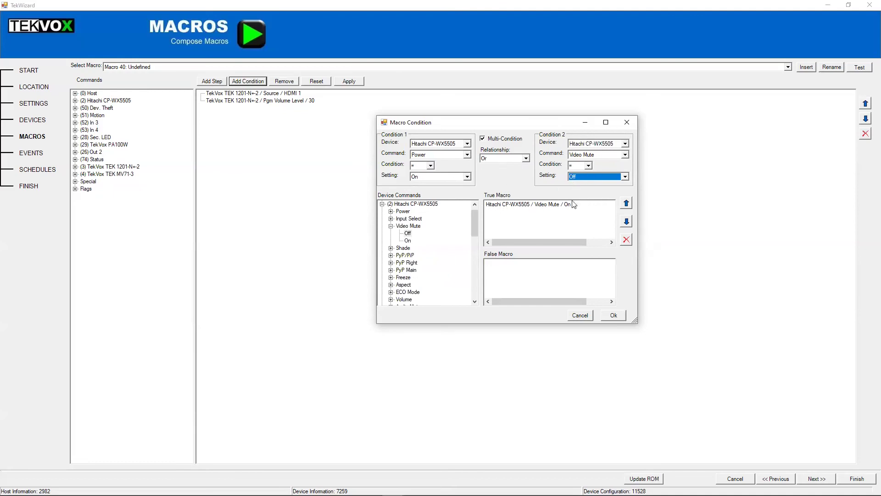
Change the relationship between the two conditions to And, and add the finished condition to Macro 40.
left_click(526, 159)
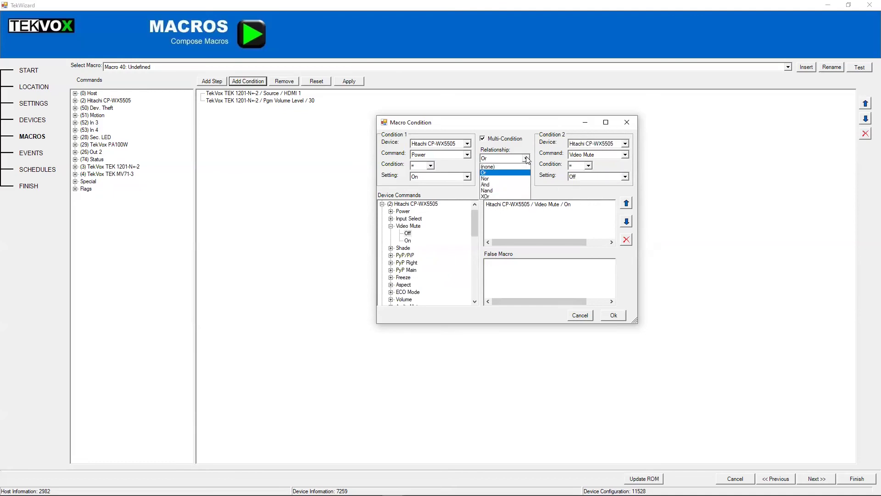
left_click(488, 185)
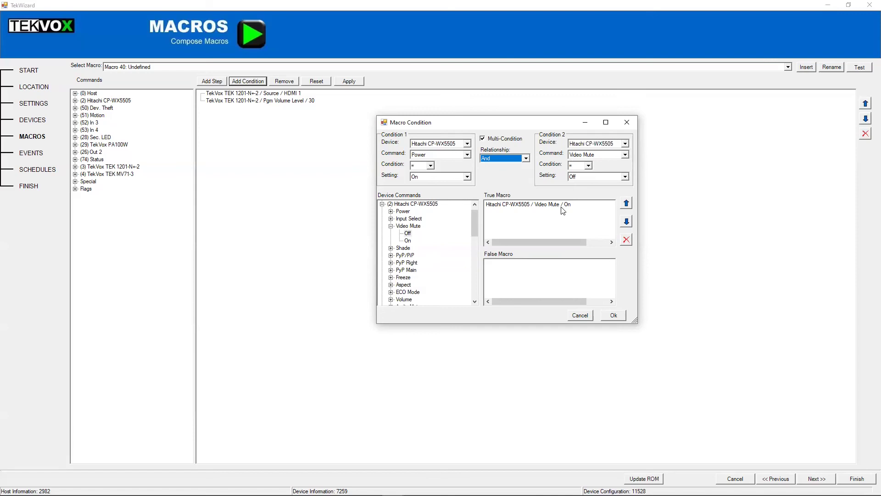
left_click(554, 205)
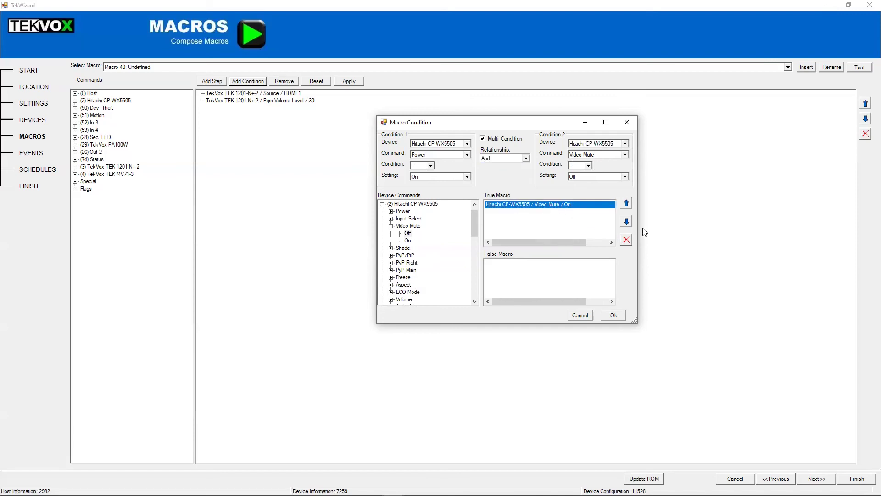
left_click(628, 222)
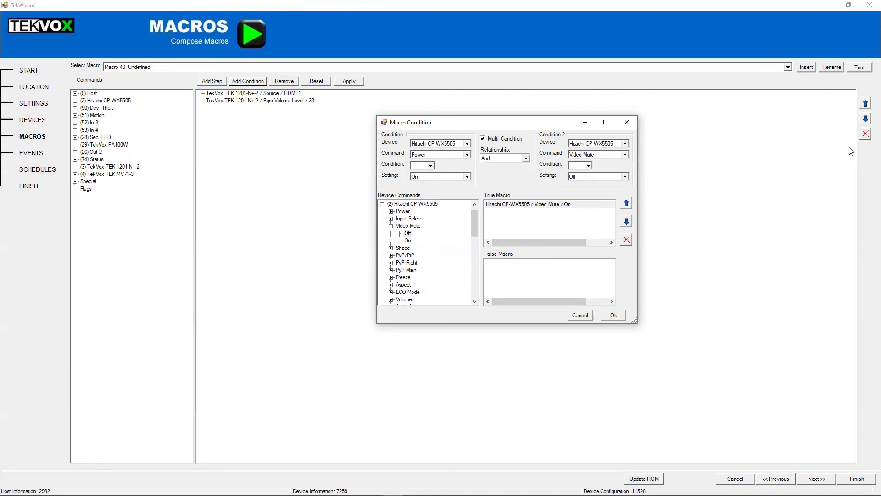
left_click(613, 315)
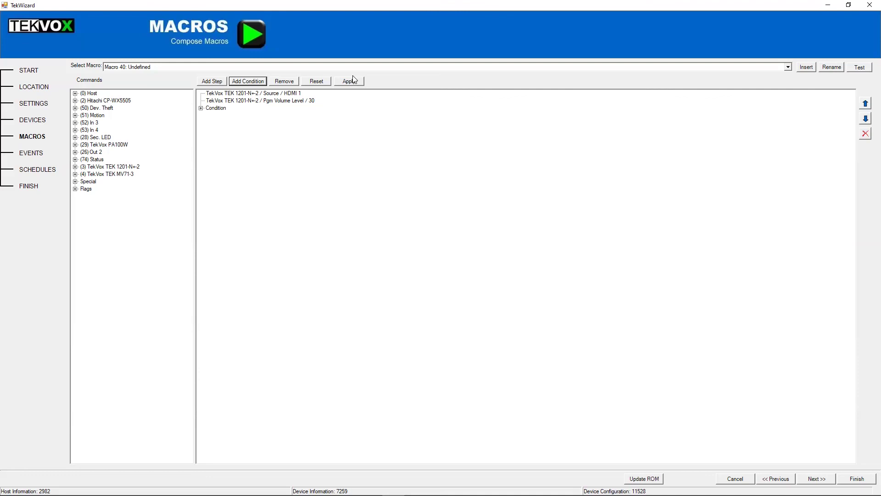
Reset Macro 40 to clear its whole step list.
left_click(318, 84)
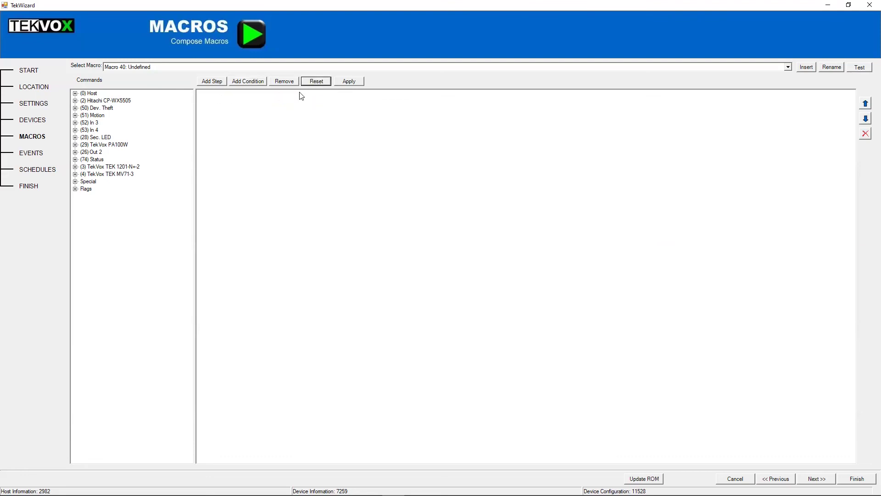
Switch to Macro 41 without saving the cleared Macro 40, and return to Macro 40 to restore its applied steps.
left_click(461, 67)
left_click(421, 85)
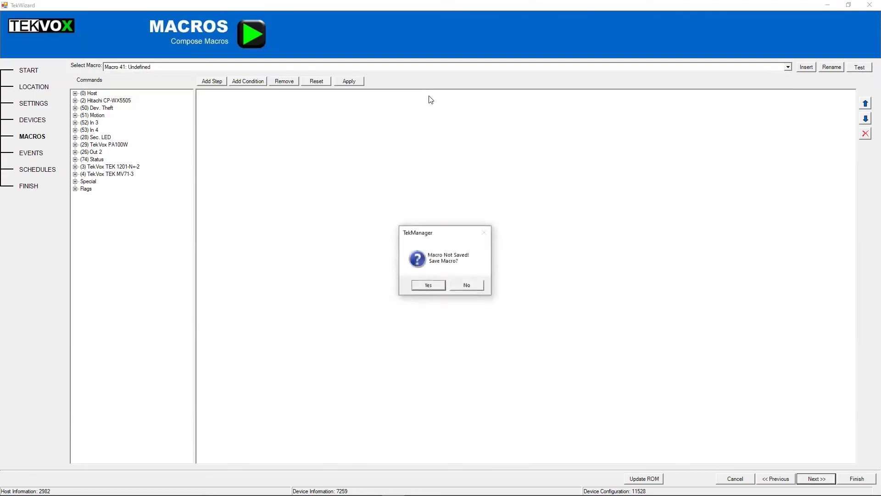
left_click(468, 286)
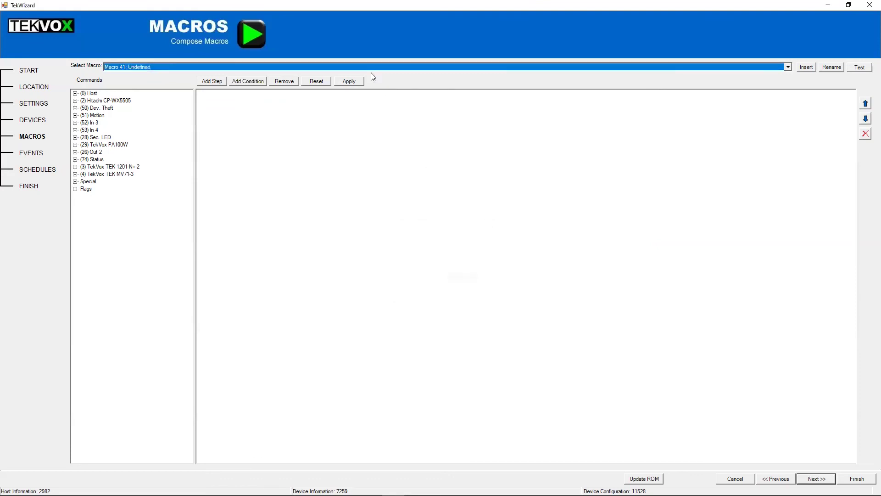
key("Up")
left_click(356, 107)
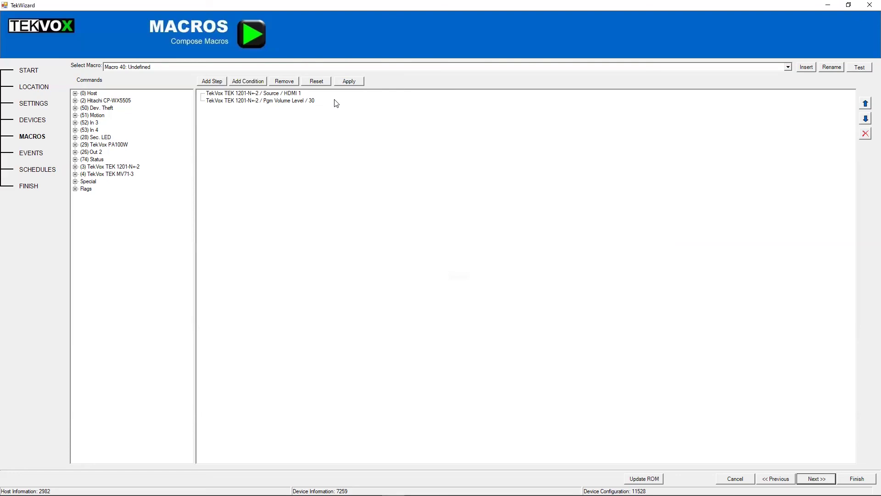
Rename Macro 40 as HDMI 1 and apply the macro.
left_click(832, 68)
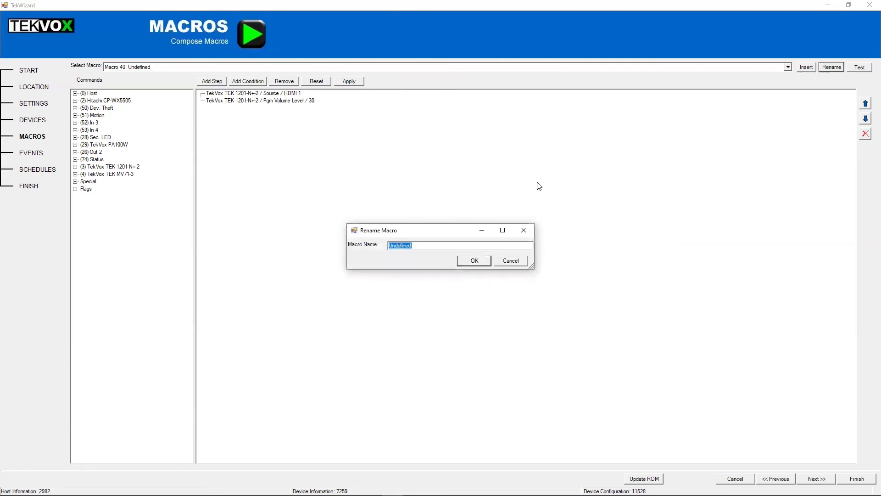
type("Swi")
key("BackSpace")
type("w")
key("BackSpace")
key("BackSpace")
type("HDM")
left_click(466, 262)
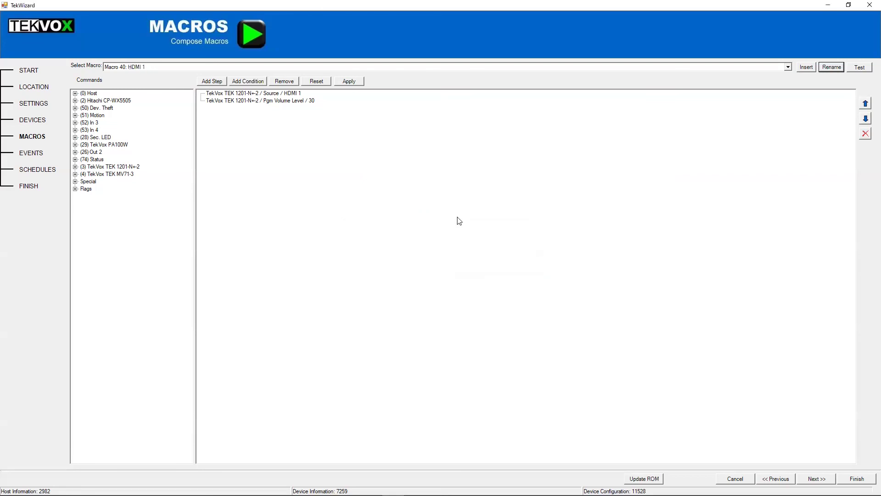
left_click(349, 83)
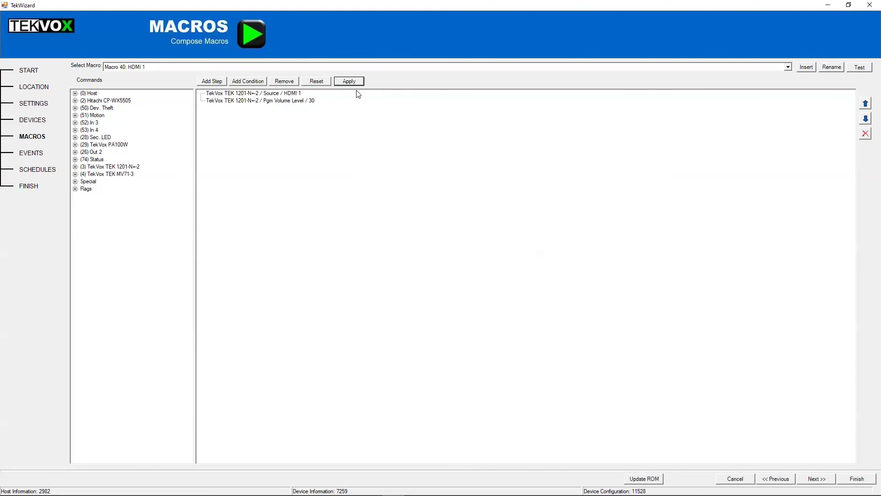